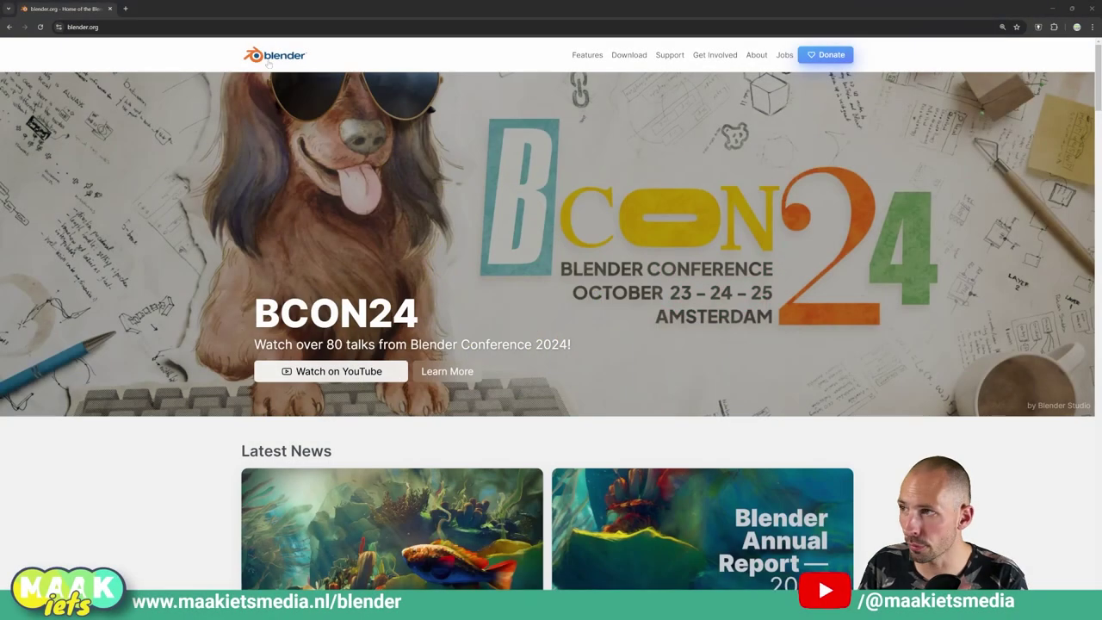
Open blender.org's Download page and review the 328MB Blender 4.2.3 LTS Windows installer offer
{"action": "left_click", "coordinate": [628, 56]}
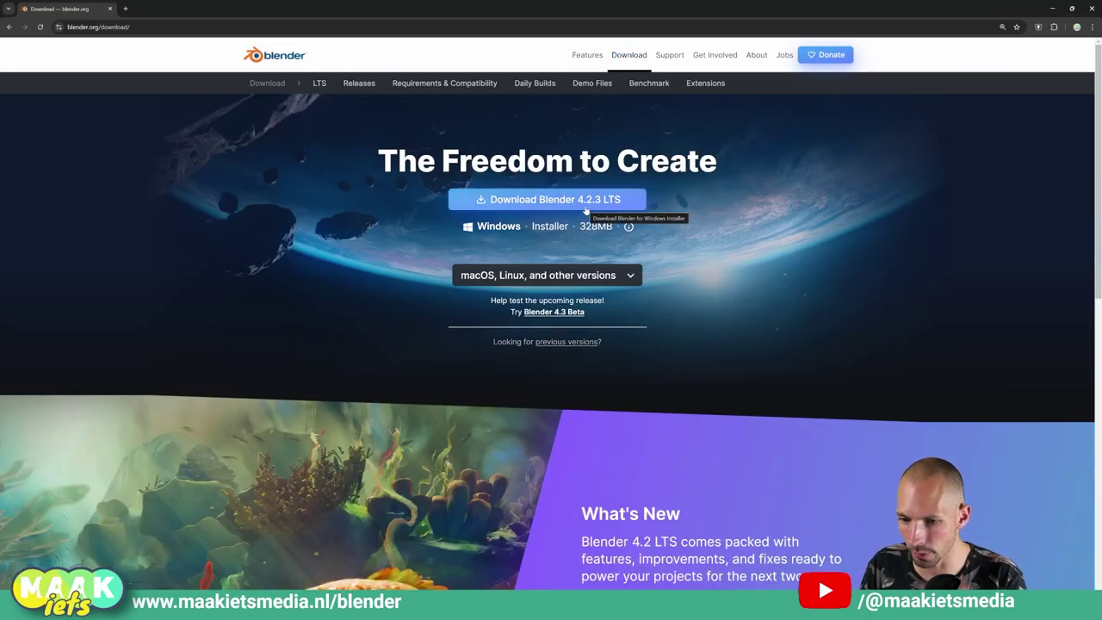
{"action": "left_click", "coordinate": [587, 208]}
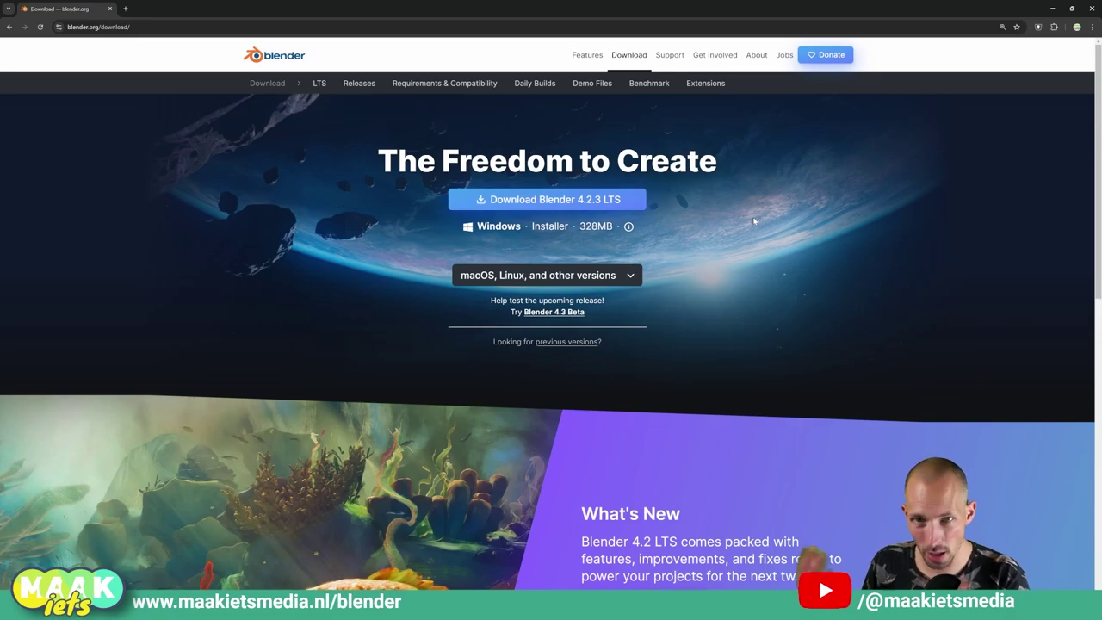
{"action": "scroll", "coordinate": [745, 227], "scroll_direction": "down", "scroll_amount": 1}
{"action": "scroll", "coordinate": [745, 232], "scroll_direction": "down", "scroll_amount": 2}
{"action": "scroll", "coordinate": [746, 233], "scroll_direction": "down", "scroll_amount": 1}
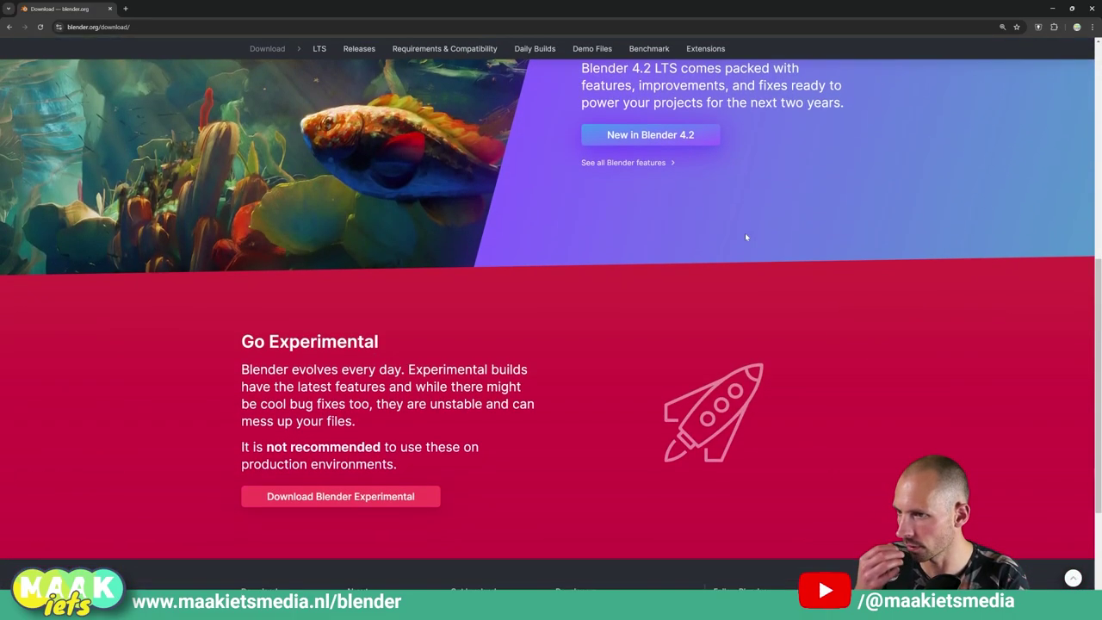
{"action": "scroll", "coordinate": [745, 232], "scroll_direction": "down", "scroll_amount": 2}
{"action": "scroll", "coordinate": [746, 237], "scroll_direction": "up", "scroll_amount": 10}
{"action": "scroll", "coordinate": [745, 237], "scroll_direction": "up", "scroll_amount": 1}
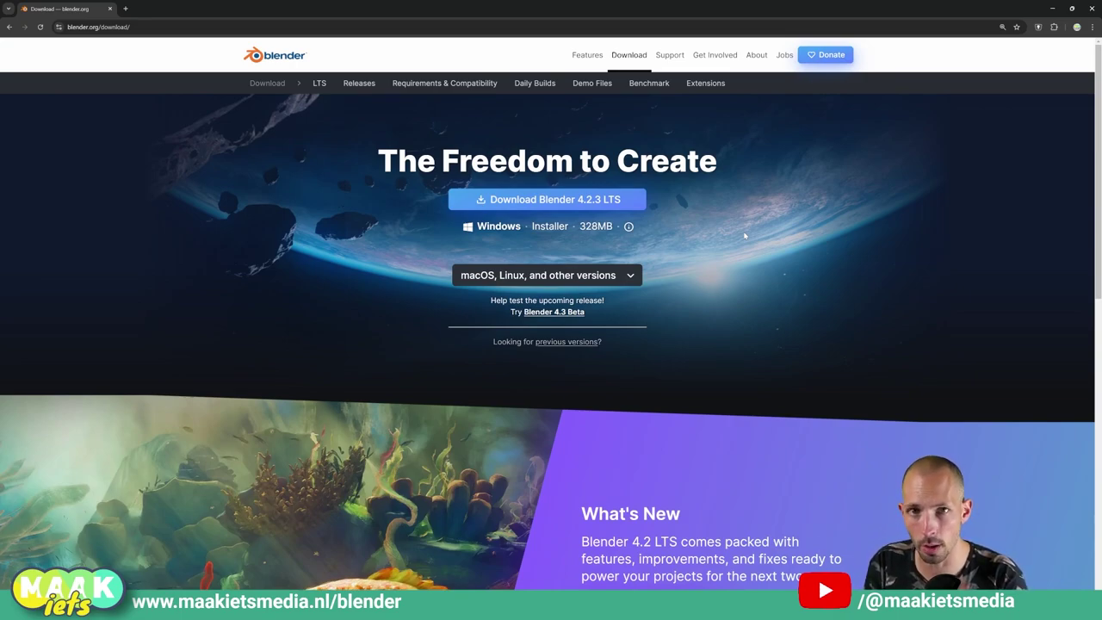
Open the Releases page and browse the version history from 4.3 Beta back to 2.83 LTS
{"action": "left_click", "coordinate": [360, 86]}
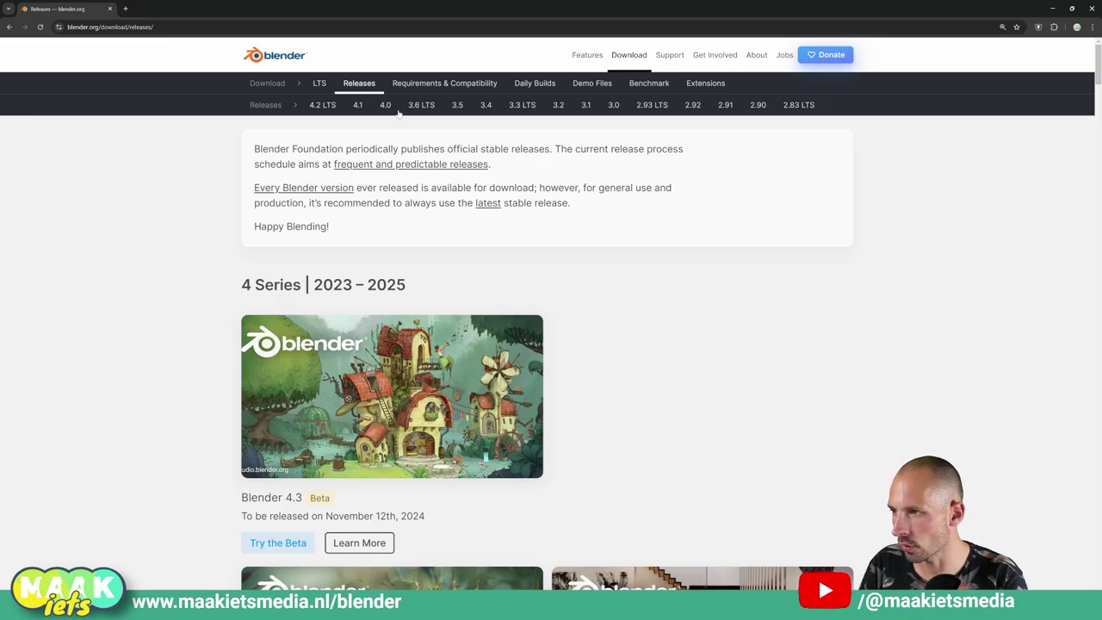
{"action": "scroll", "coordinate": [399, 113], "scroll_direction": "down", "scroll_amount": 10}
{"action": "scroll", "coordinate": [398, 112], "scroll_direction": "down", "scroll_amount": 10}
{"action": "scroll", "coordinate": [398, 113], "scroll_direction": "down", "scroll_amount": 10}
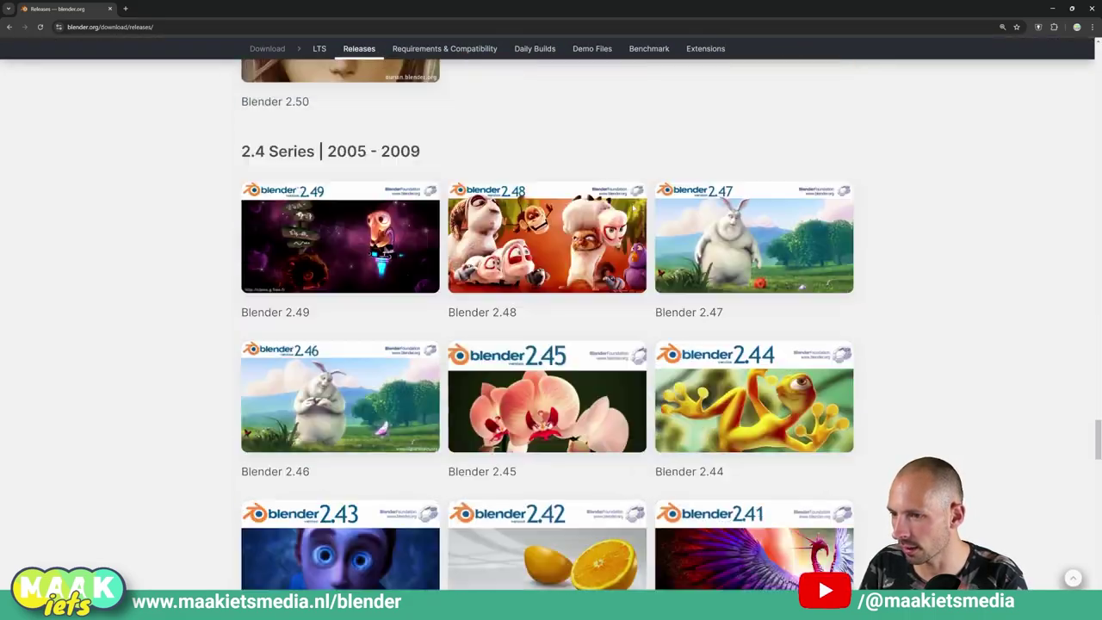
{"action": "scroll", "coordinate": [634, 201], "scroll_direction": "down", "scroll_amount": 15}
{"action": "scroll", "coordinate": [633, 206], "scroll_direction": "down", "scroll_amount": 3}
{"action": "scroll", "coordinate": [775, 208], "scroll_direction": "up", "scroll_amount": 3}
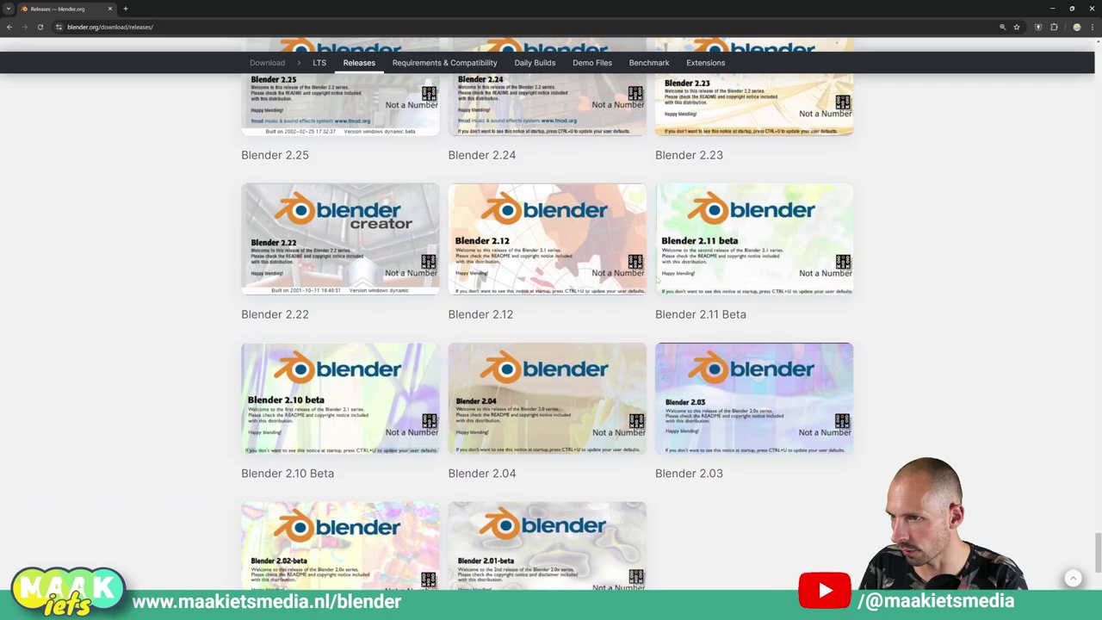
{"action": "scroll", "coordinate": [517, 281], "scroll_direction": "up", "scroll_amount": 5}
{"action": "scroll", "coordinate": [566, 285], "scroll_direction": "up", "scroll_amount": 3}
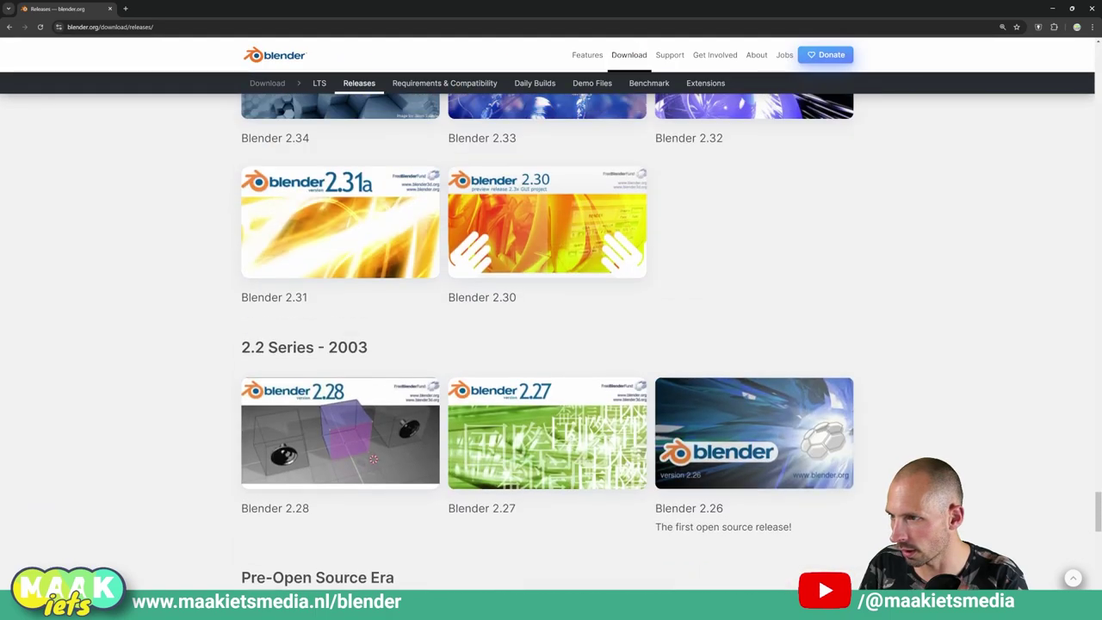
{"action": "scroll", "coordinate": [531, 289], "scroll_direction": "up", "scroll_amount": 2}
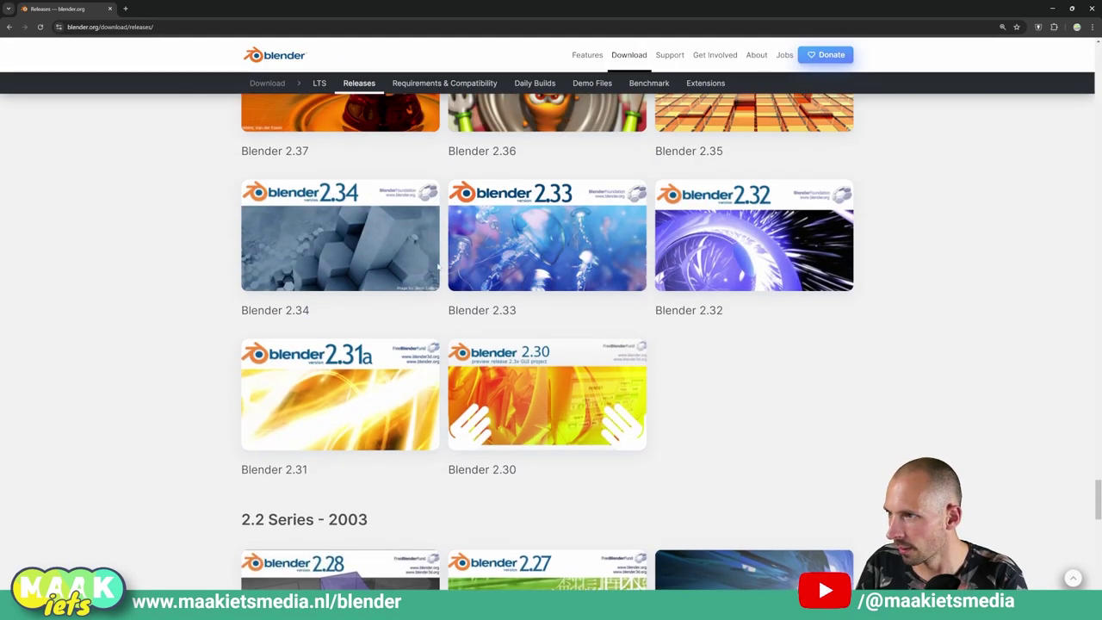
{"action": "scroll", "coordinate": [531, 289], "scroll_direction": "up", "scroll_amount": 4}
{"action": "scroll", "coordinate": [531, 289], "scroll_direction": "up", "scroll_amount": 2}
{"action": "scroll", "coordinate": [586, 284], "scroll_direction": "up", "scroll_amount": 2}
{"action": "scroll", "coordinate": [654, 277], "scroll_direction": "up", "scroll_amount": 3}
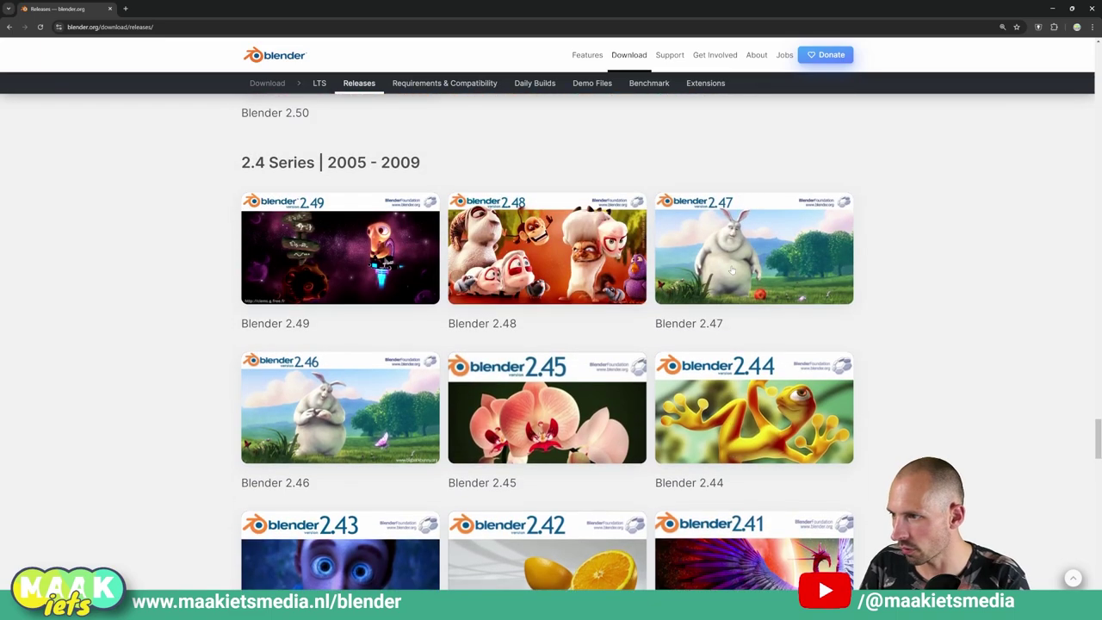
{"action": "scroll", "coordinate": [732, 270], "scroll_direction": "up", "scroll_amount": 2}
{"action": "scroll", "coordinate": [731, 270], "scroll_direction": "up", "scroll_amount": 1}
{"action": "scroll", "coordinate": [745, 267], "scroll_direction": "up", "scroll_amount": 4}
{"action": "scroll", "coordinate": [754, 264], "scroll_direction": "up", "scroll_amount": 3}
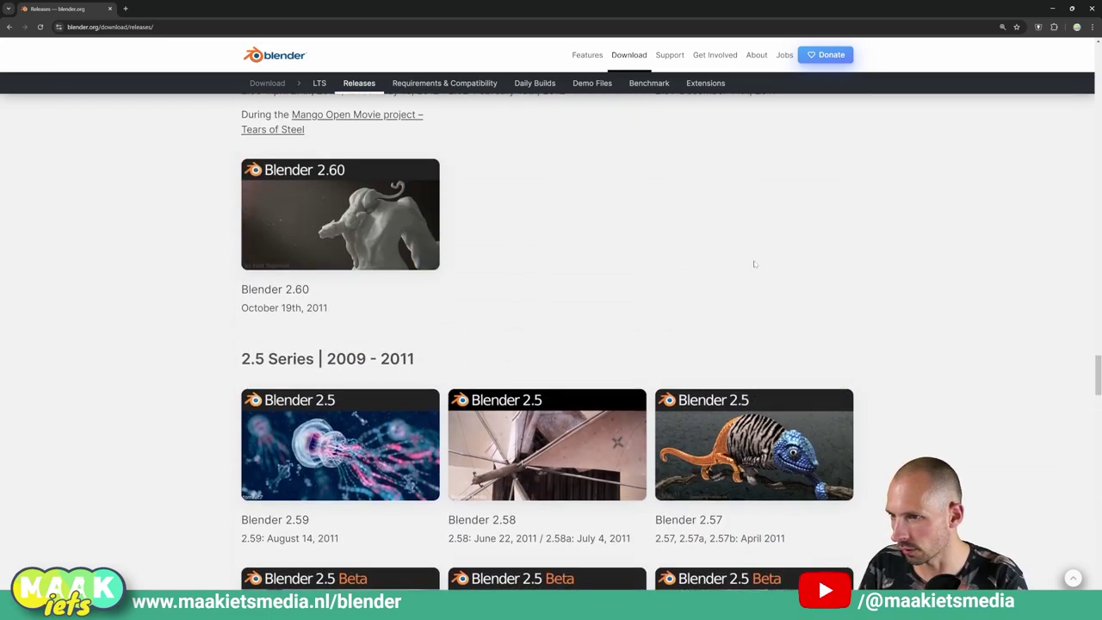
{"action": "scroll", "coordinate": [755, 265], "scroll_direction": "up", "scroll_amount": 4}
{"action": "scroll", "coordinate": [754, 265], "scroll_direction": "up", "scroll_amount": 3}
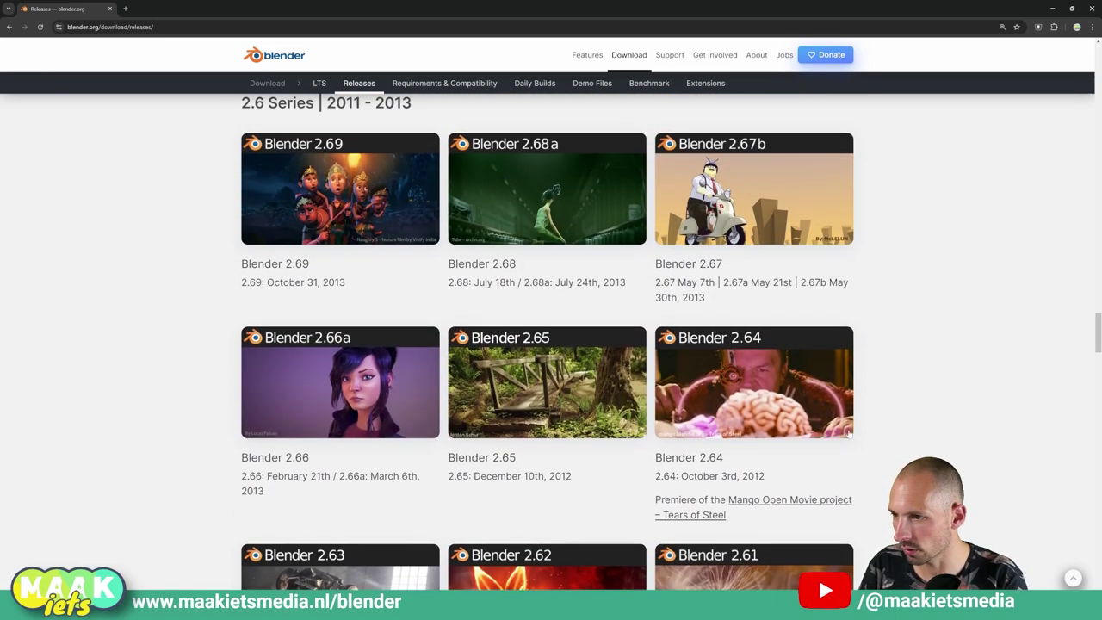
{"action": "scroll", "coordinate": [586, 379], "scroll_direction": "up", "scroll_amount": 2}
{"action": "scroll", "coordinate": [610, 361], "scroll_direction": "up", "scroll_amount": 1}
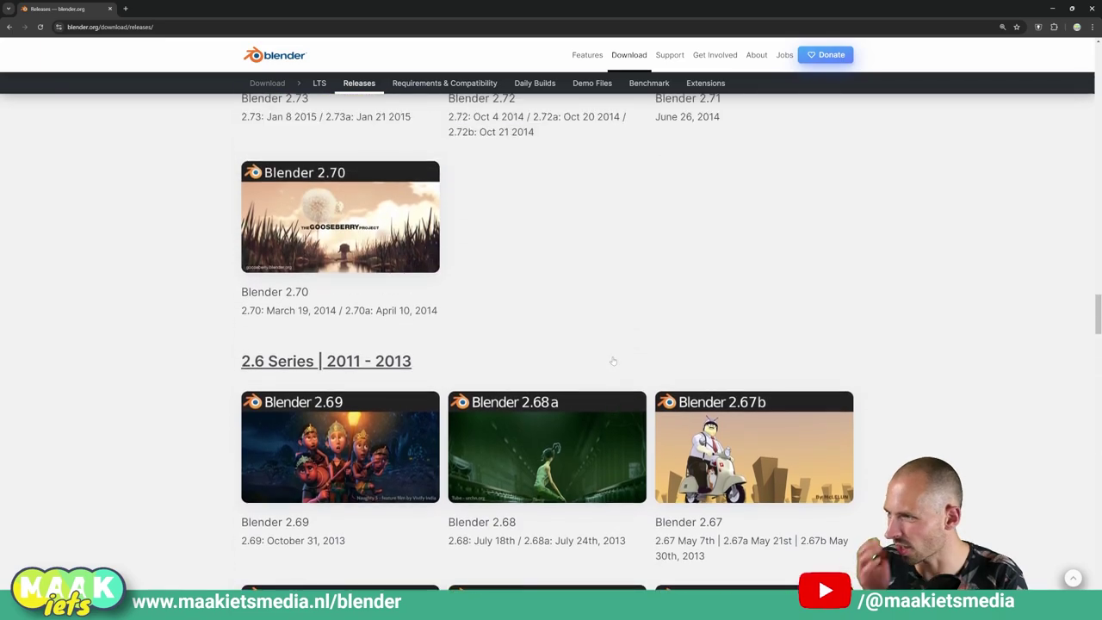
{"action": "scroll", "coordinate": [613, 361], "scroll_direction": "up", "scroll_amount": 1}
{"action": "scroll", "coordinate": [612, 361], "scroll_direction": "up", "scroll_amount": 1}
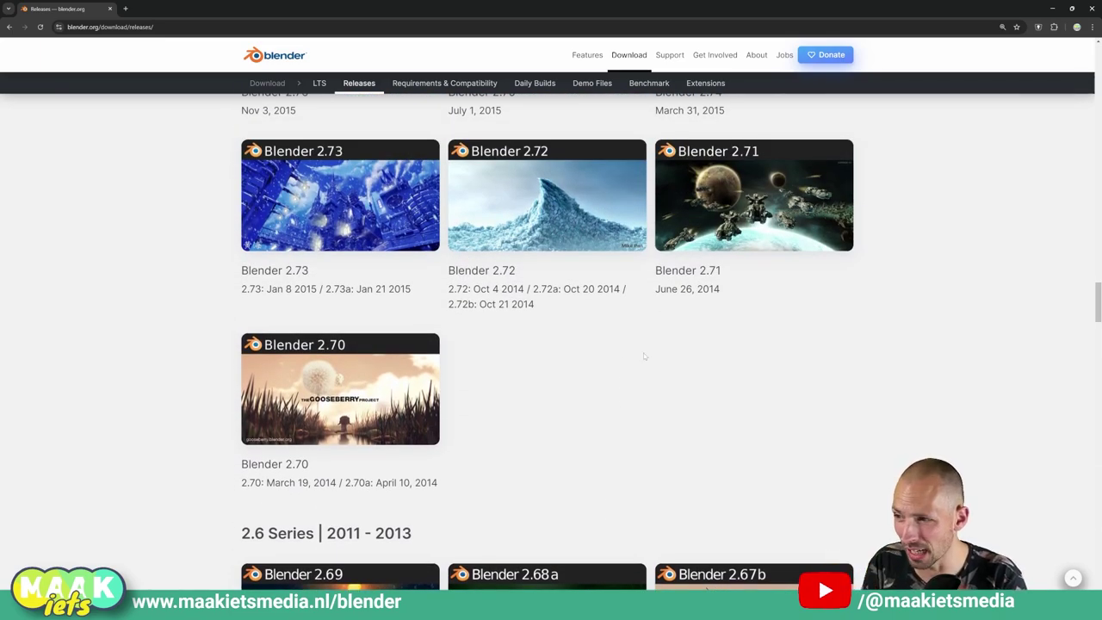
{"action": "scroll", "coordinate": [611, 360], "scroll_direction": "up", "scroll_amount": 3}
{"action": "scroll", "coordinate": [654, 357], "scroll_direction": "up", "scroll_amount": 1}
{"action": "scroll", "coordinate": [701, 353], "scroll_direction": "up", "scroll_amount": 3}
{"action": "scroll", "coordinate": [700, 350], "scroll_direction": "up", "scroll_amount": 2}
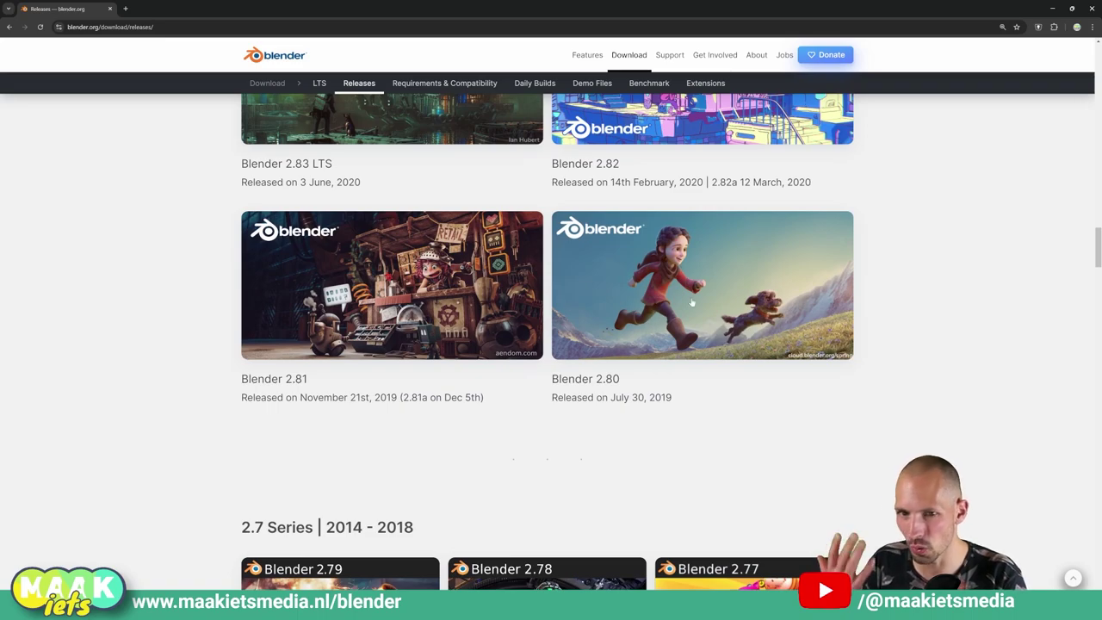
{"action": "scroll", "coordinate": [706, 298], "scroll_direction": "up", "scroll_amount": 3}
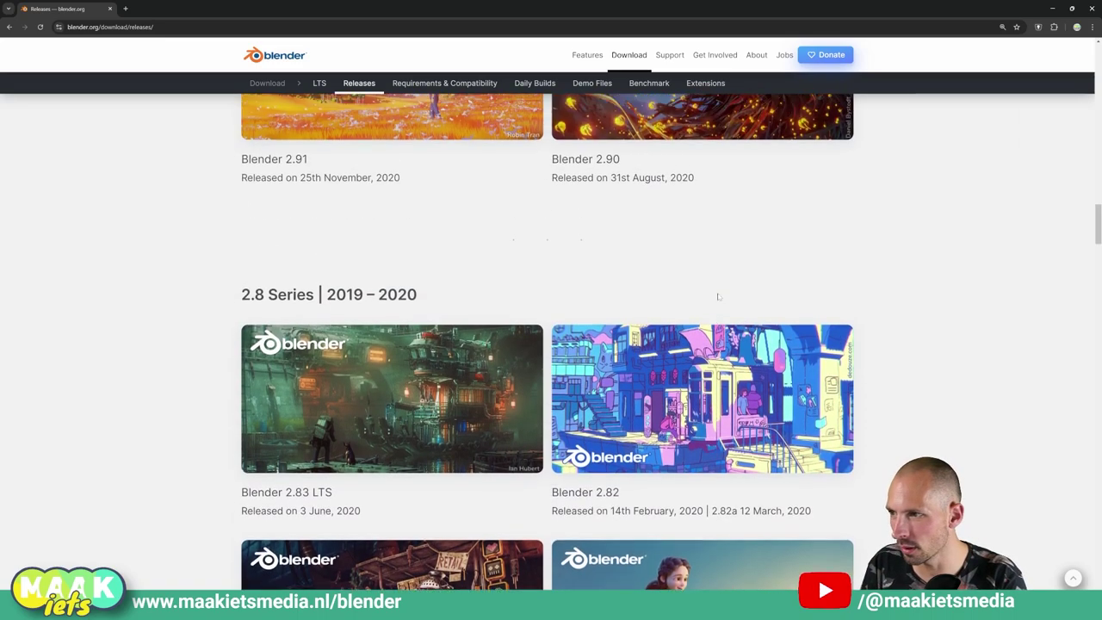
{"action": "scroll", "coordinate": [716, 297], "scroll_direction": "up", "scroll_amount": 3}
{"action": "scroll", "coordinate": [718, 299], "scroll_direction": "up", "scroll_amount": 3}
{"action": "scroll", "coordinate": [718, 299], "scroll_direction": "up", "scroll_amount": 3}
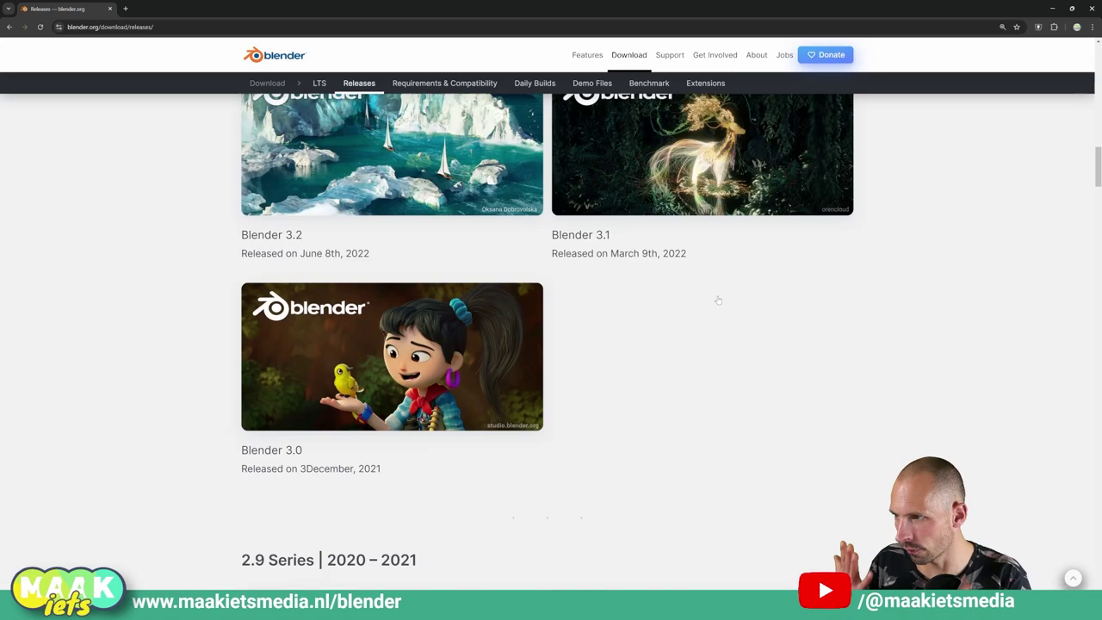
{"action": "scroll", "coordinate": [718, 300], "scroll_direction": "up", "scroll_amount": 2}
{"action": "scroll", "coordinate": [730, 300], "scroll_direction": "up", "scroll_amount": 3}
{"action": "scroll", "coordinate": [733, 298], "scroll_direction": "up", "scroll_amount": 3}
{"action": "scroll", "coordinate": [734, 297], "scroll_direction": "up", "scroll_amount": 2}
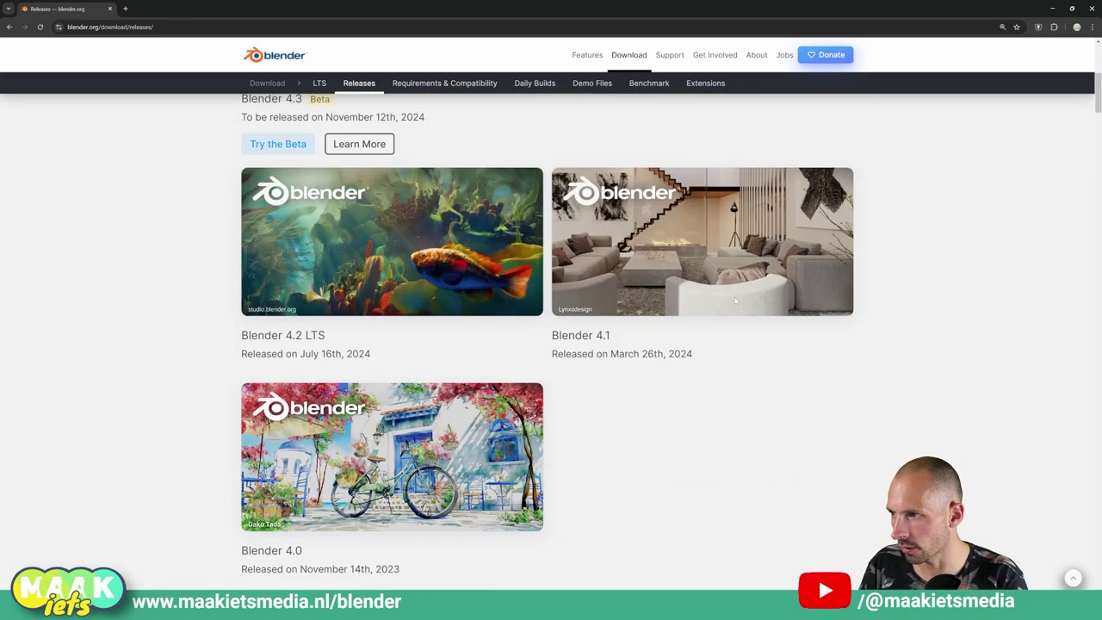
{"action": "scroll", "coordinate": [736, 298], "scroll_direction": "up", "scroll_amount": 3}
{"action": "scroll", "coordinate": [643, 345], "scroll_direction": "down", "scroll_amount": 1}
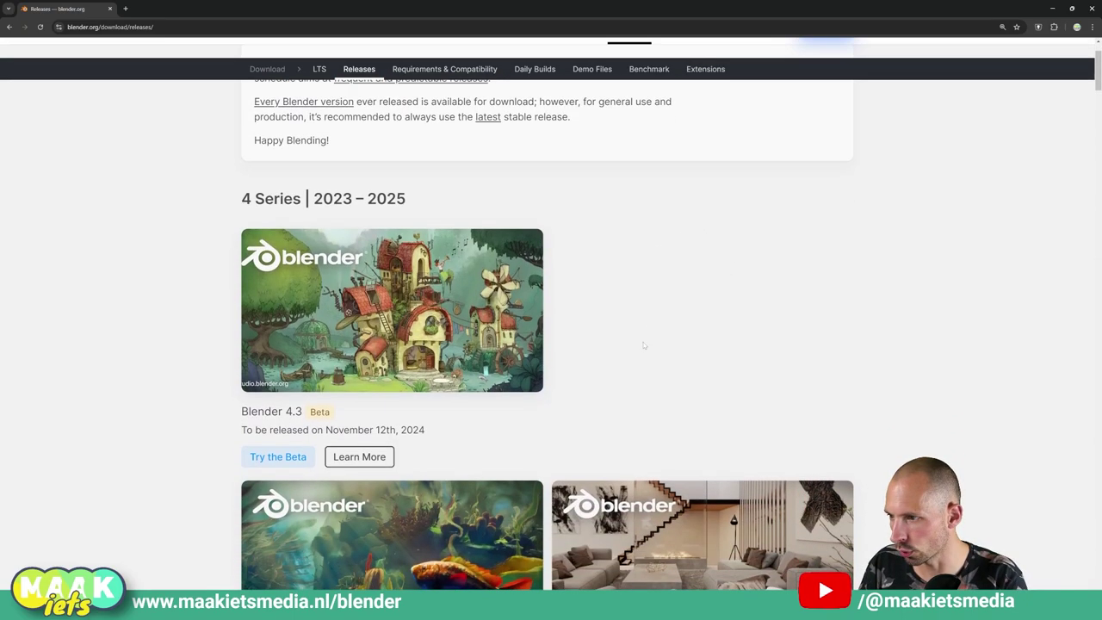
{"action": "scroll", "coordinate": [643, 345], "scroll_direction": "down", "scroll_amount": 1}
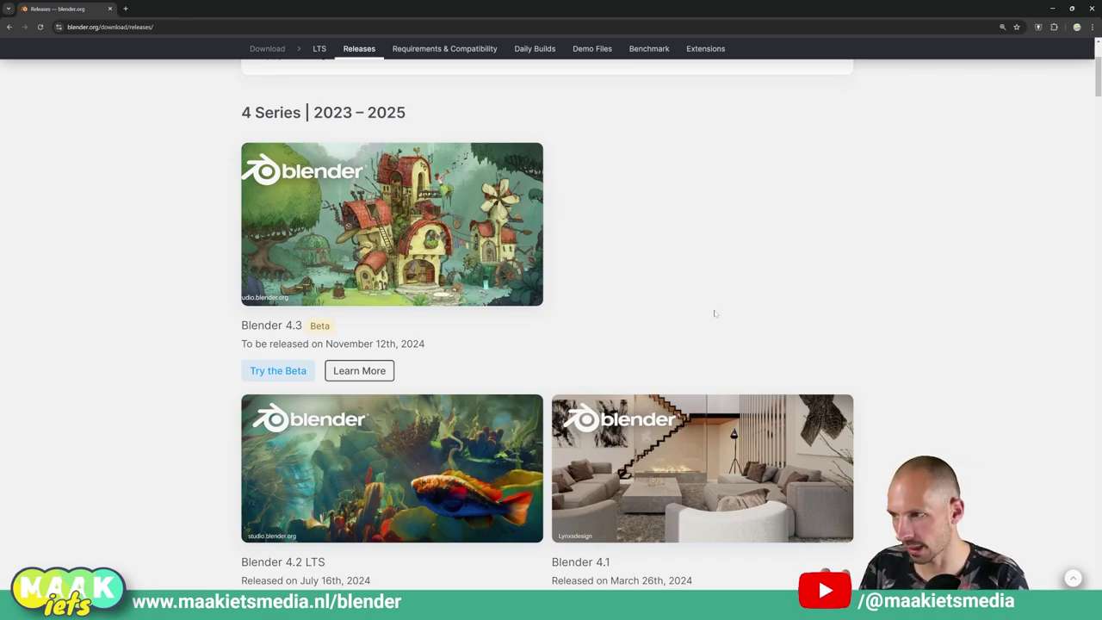
{"action": "scroll", "coordinate": [714, 313], "scroll_direction": "up", "scroll_amount": 2}
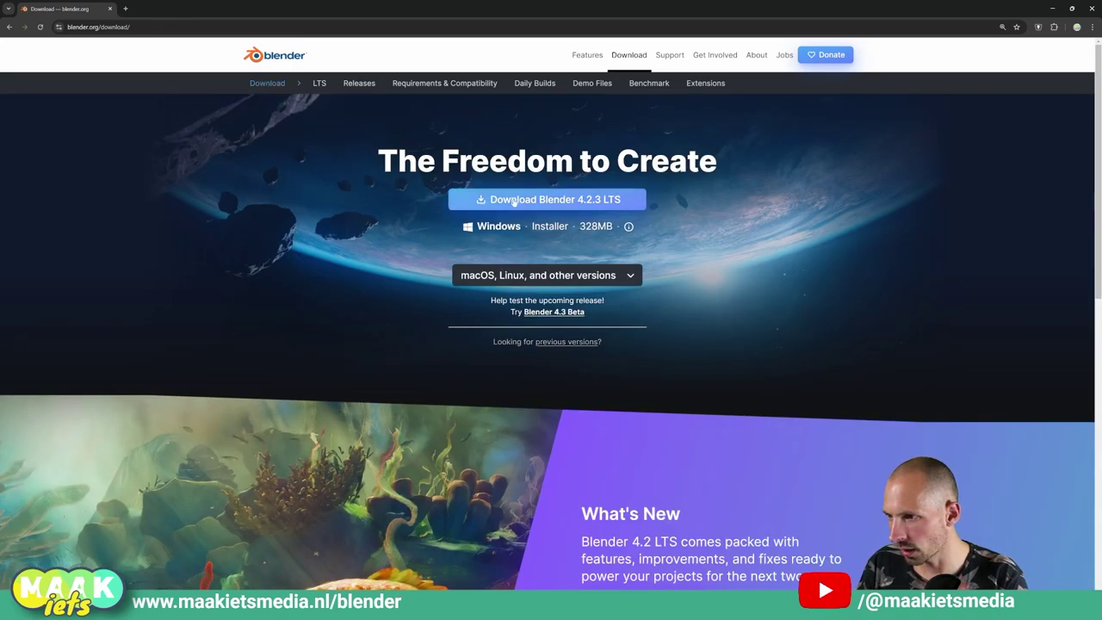
Download blender-4.2.3-windows-x64.msi and show it in the Downloads folder
{"action": "left_click", "coordinate": [517, 201]}
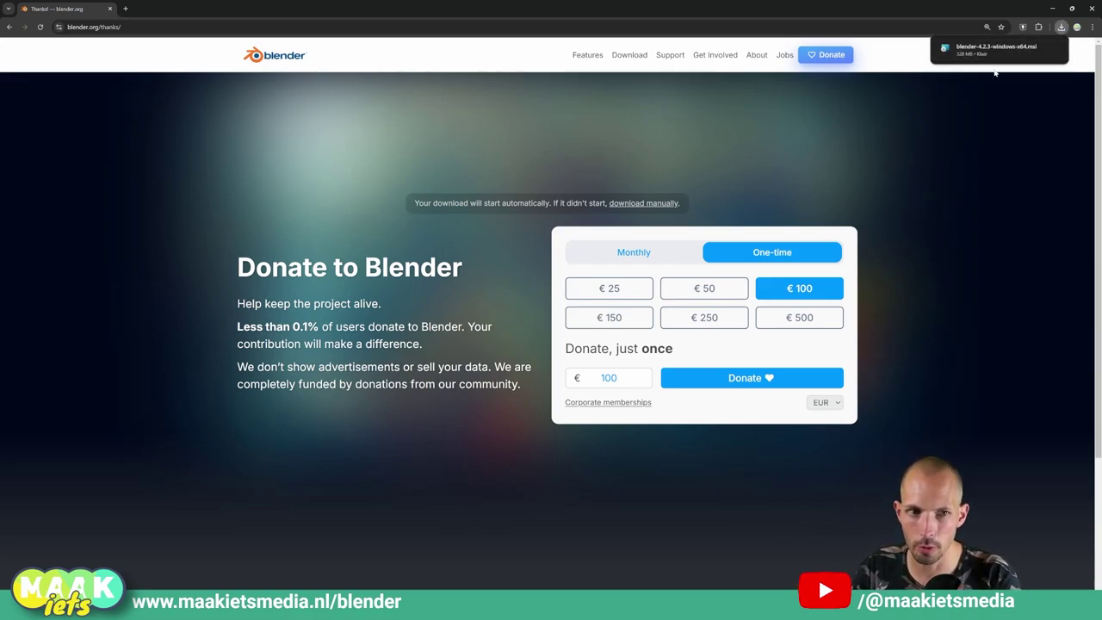
{"action": "left_click", "coordinate": [1040, 49]}
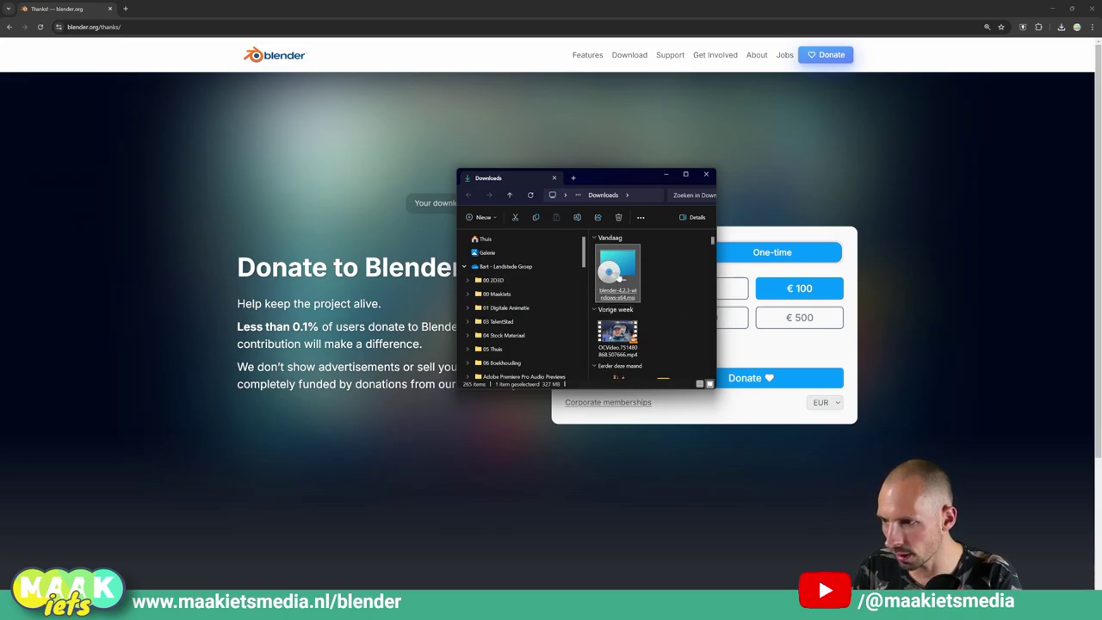
Run the Blender 4.2.3 .msi installer, accept the licence, install with defaults, and finish setup
{"action": "double_click", "coordinate": [610, 272]}
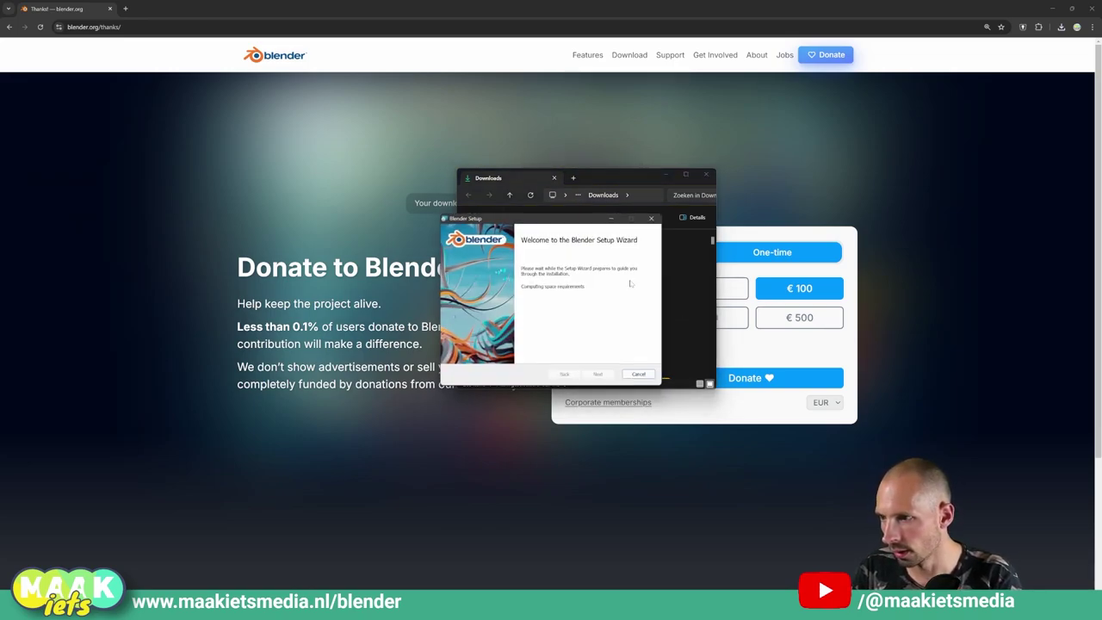
{"action": "mouse_move", "coordinate": [600, 228]}
{"action": "left_mouse_down"}
{"action": "mouse_move", "coordinate": [620, 224]}
{"action": "mouse_move", "coordinate": [612, 219]}
{"action": "left_mouse_up"}
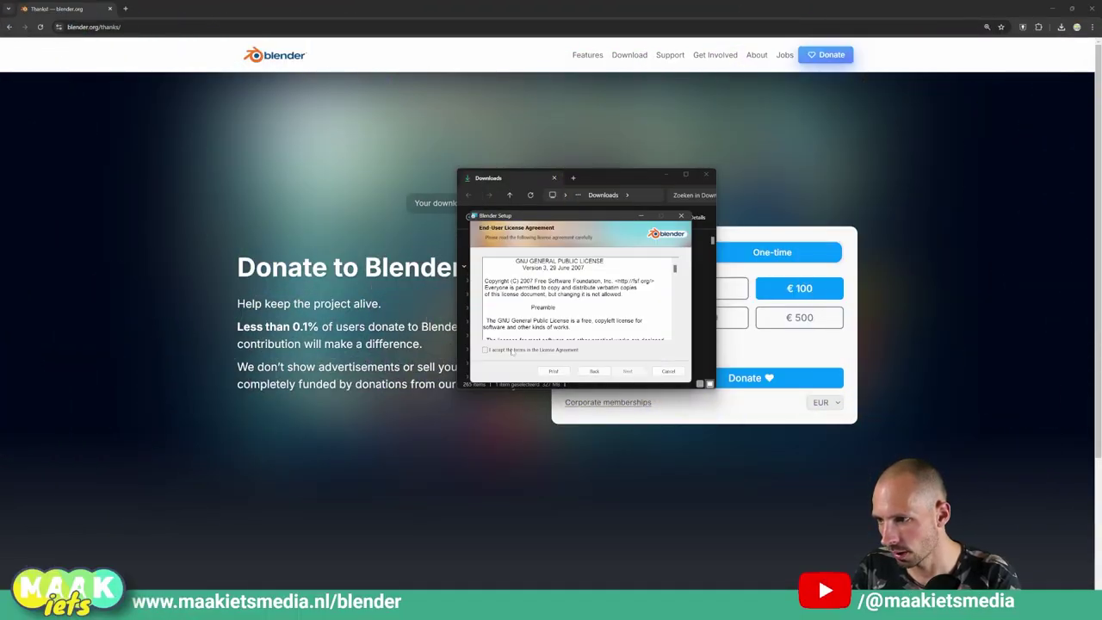
{"action": "left_click", "coordinate": [627, 371]}
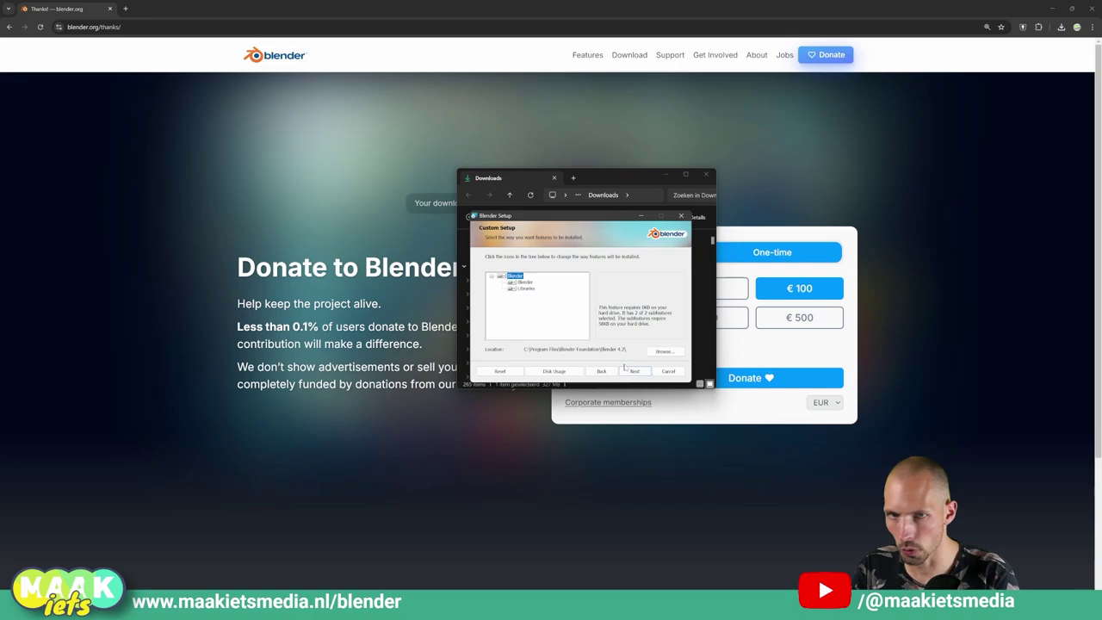
{"action": "left_click", "coordinate": [633, 371]}
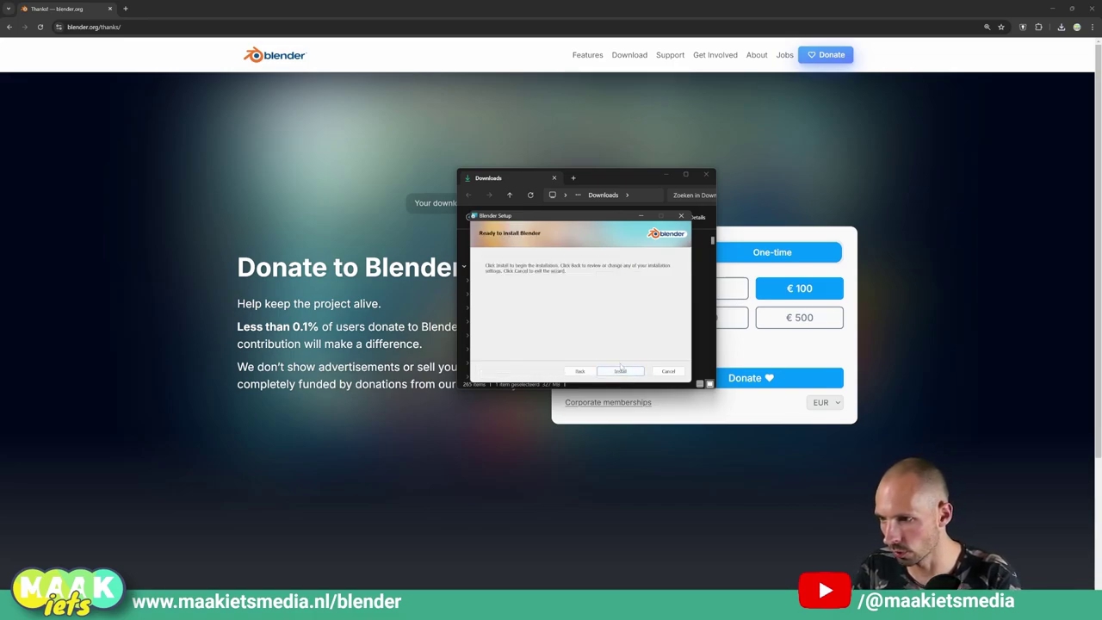
{"action": "left_click", "coordinate": [622, 371]}
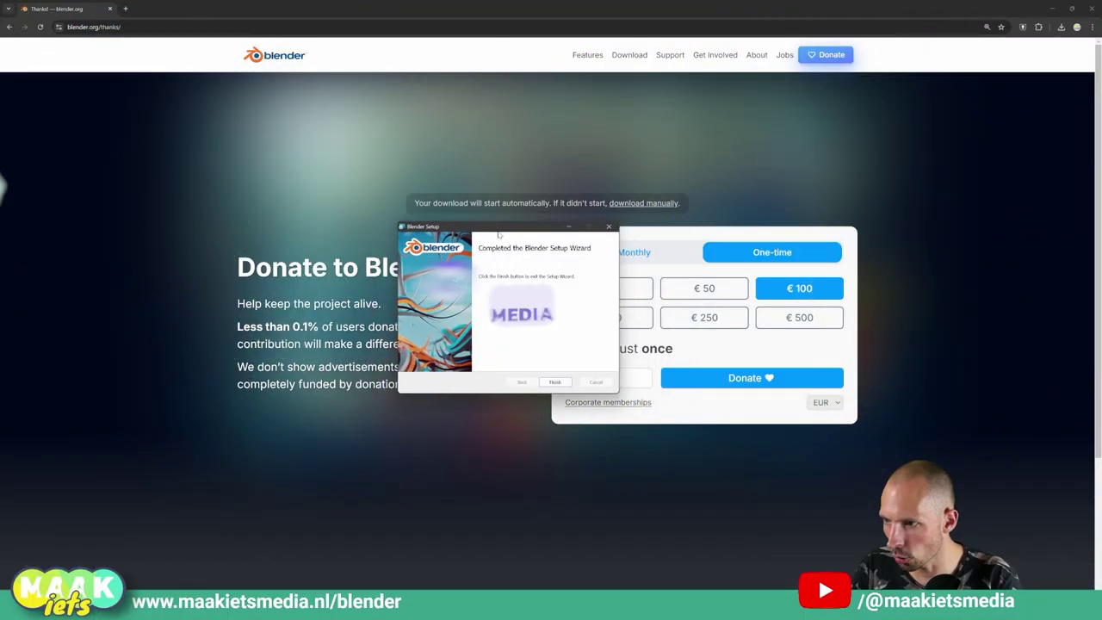
{"action": "left_click_drag", "start_coordinate": [470, 234], "coordinate": [457, 232]}
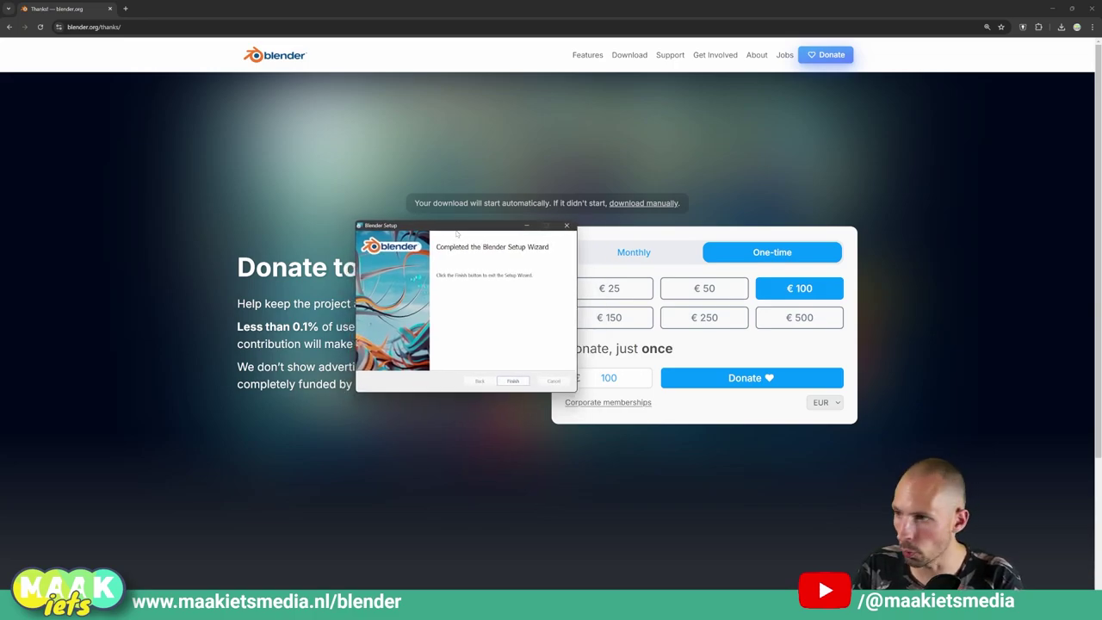
{"action": "left_click", "coordinate": [513, 381]}
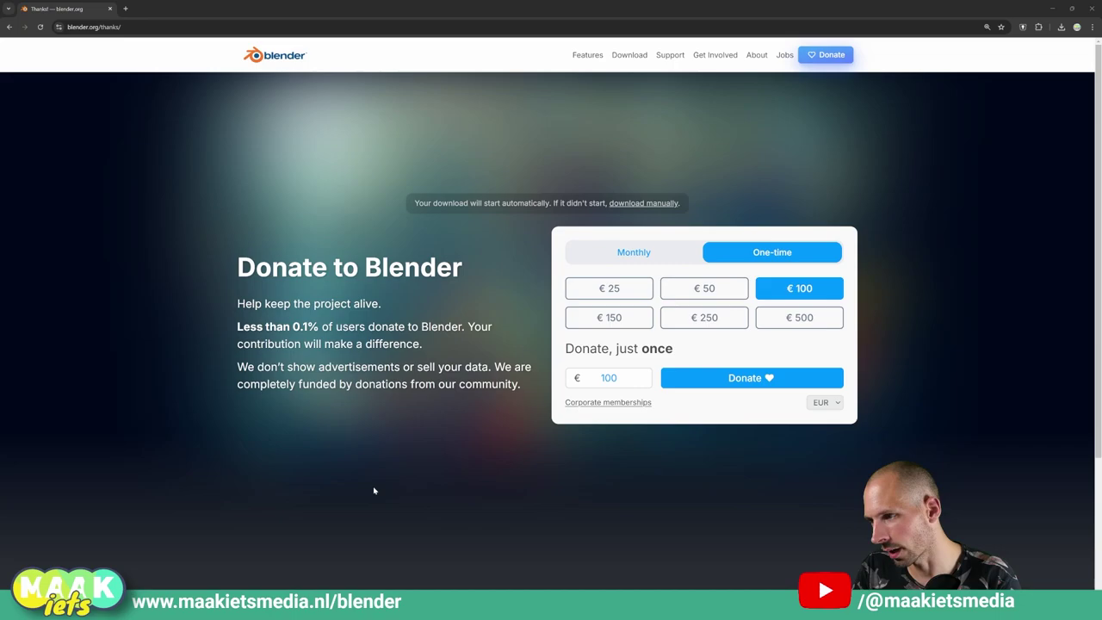
Launch Blender 4.2 from the blender folder under B in the Start menu's app list
{"action": "key", "text": "super"}
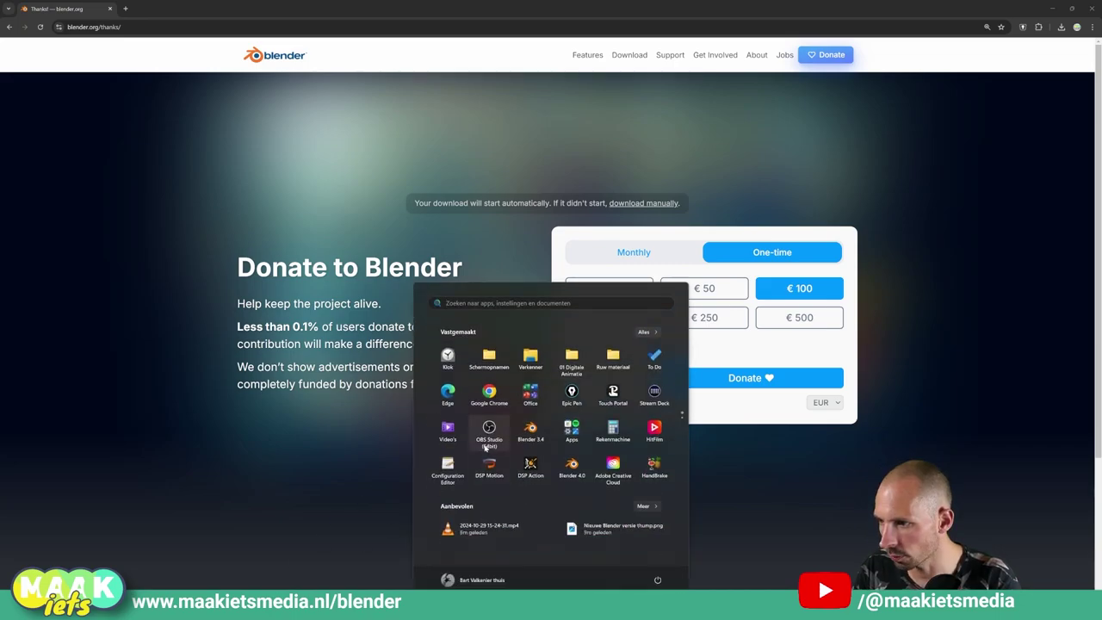
{"action": "left_click", "coordinate": [651, 336]}
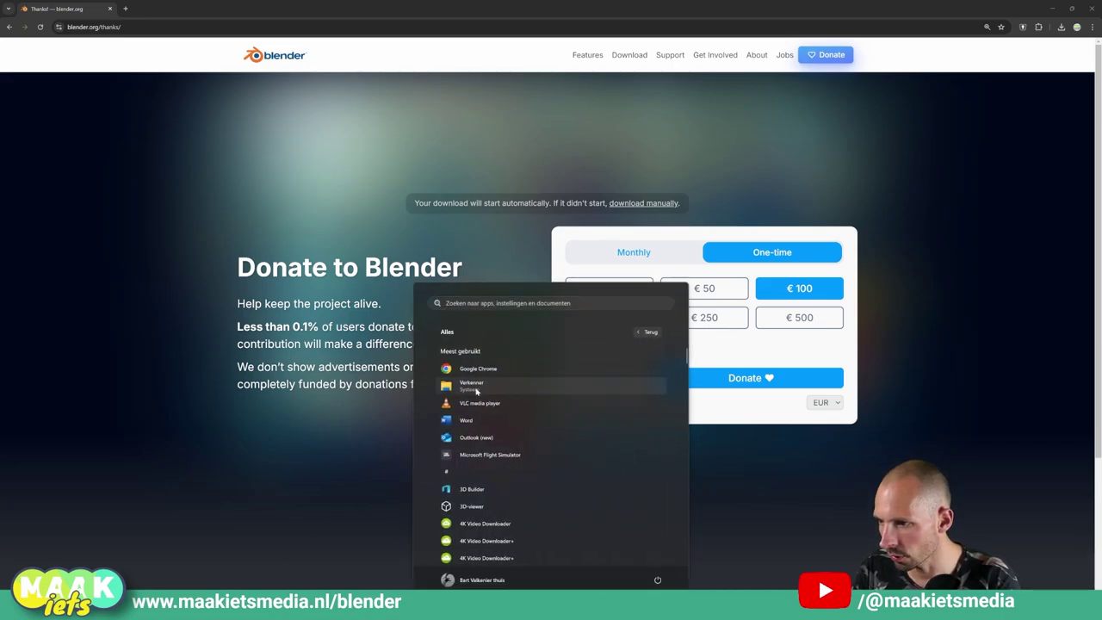
{"action": "scroll", "coordinate": [539, 387], "scroll_direction": "down", "scroll_amount": 2}
{"action": "left_click", "coordinate": [449, 440]}
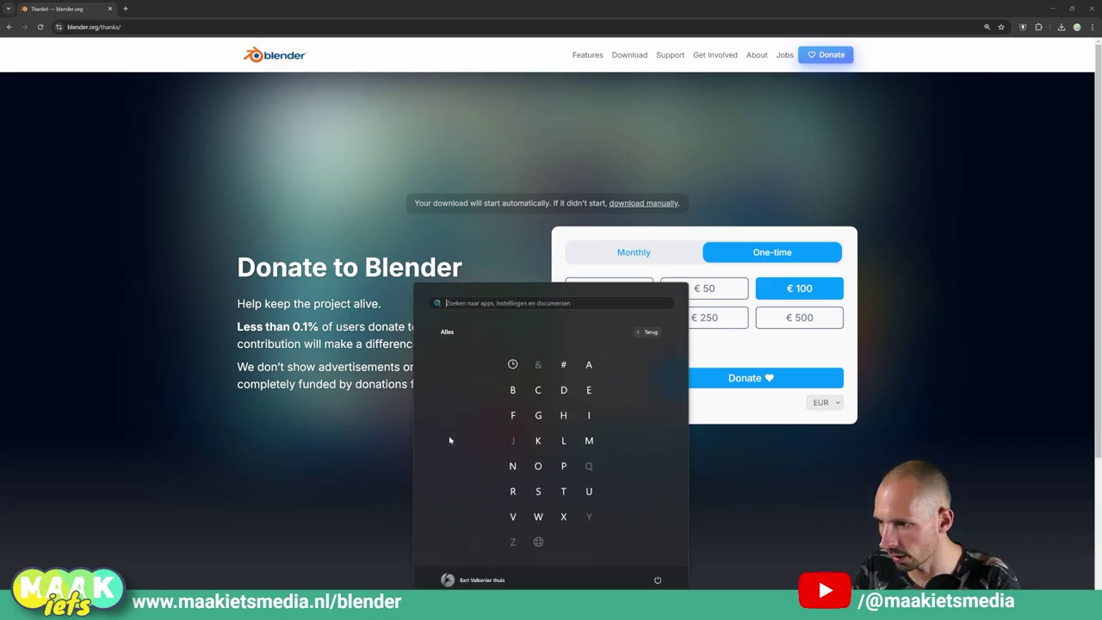
{"action": "left_click", "coordinate": [513, 391]}
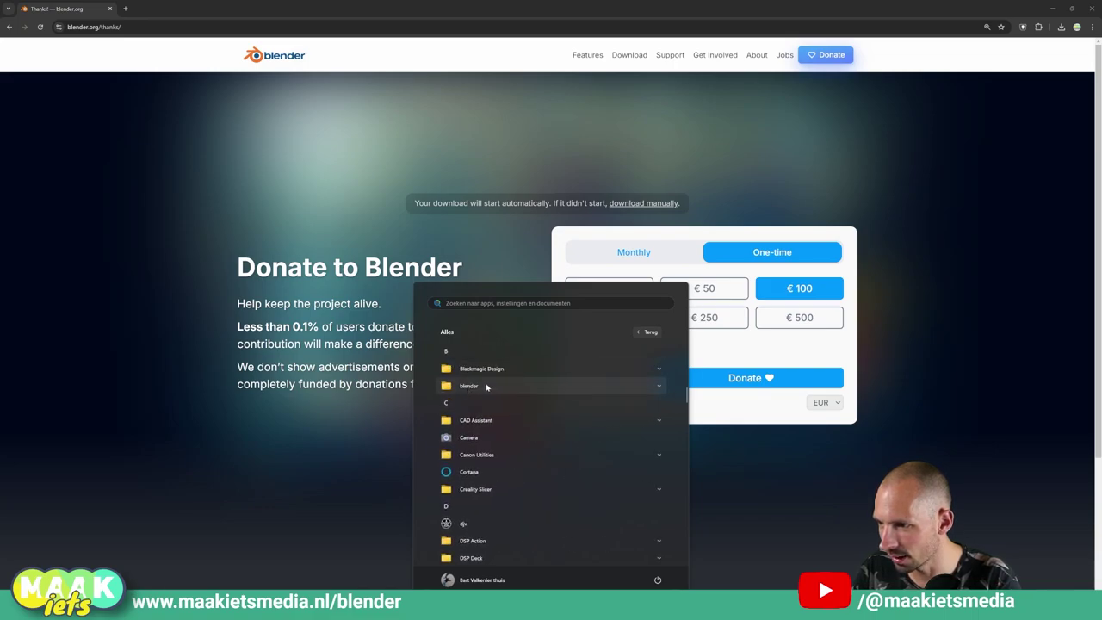
{"action": "left_click", "coordinate": [626, 392]}
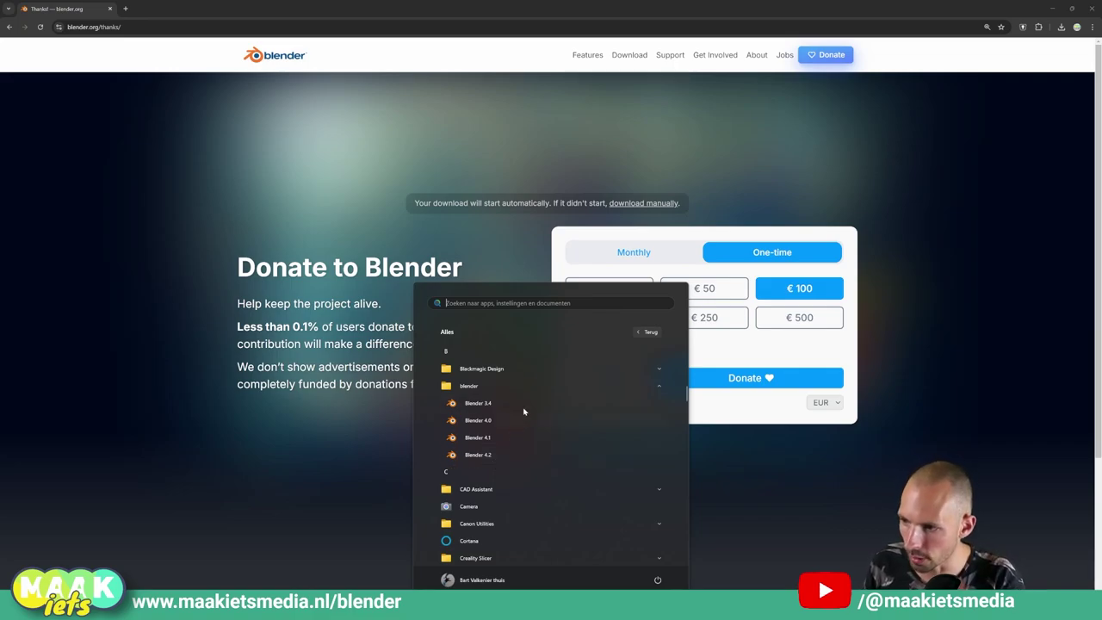
{"action": "left_click", "coordinate": [479, 455]}
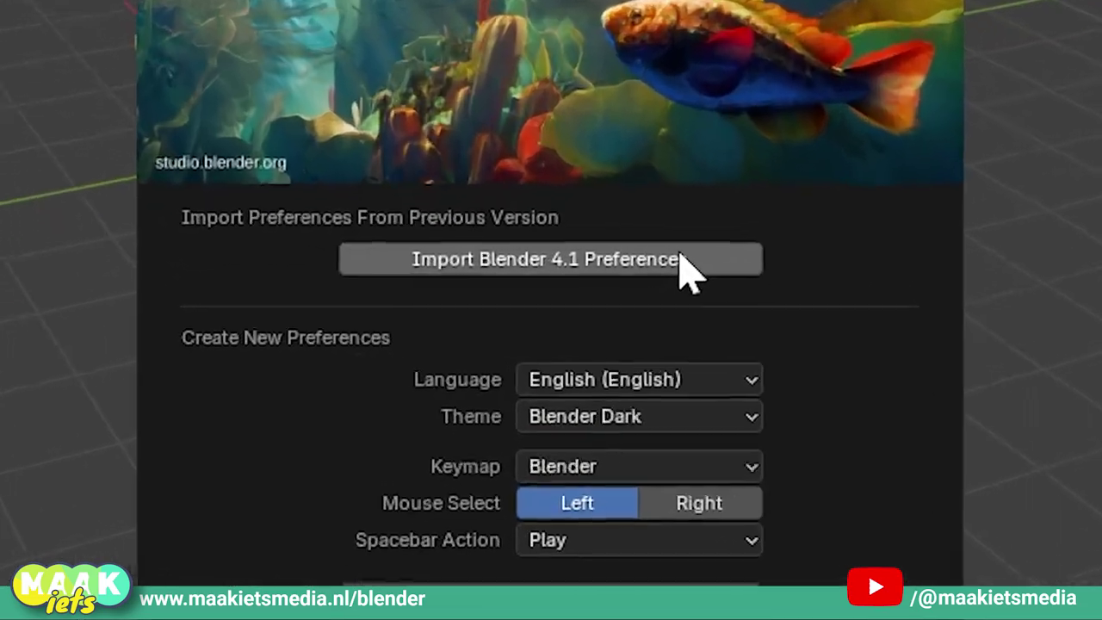
Import the Blender 4.1 preferences, dismiss the splash, and switch to the Mijn LayOut workspace
{"action": "left_click", "coordinate": [594, 320]}
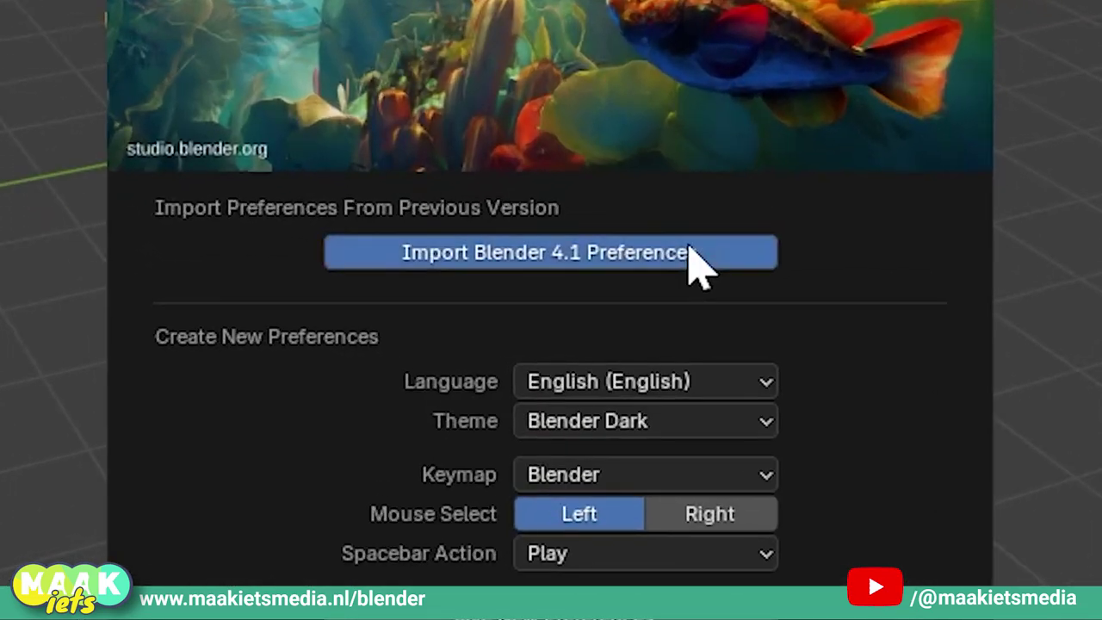
{"action": "left_click", "coordinate": [622, 281]}
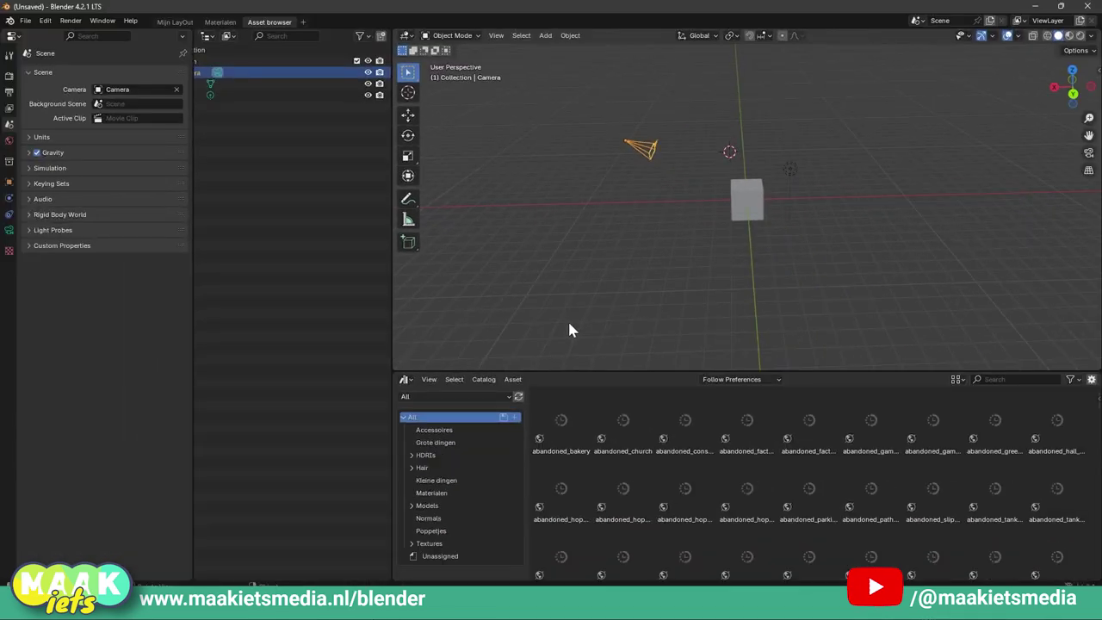
{"action": "left_click", "coordinate": [222, 23]}
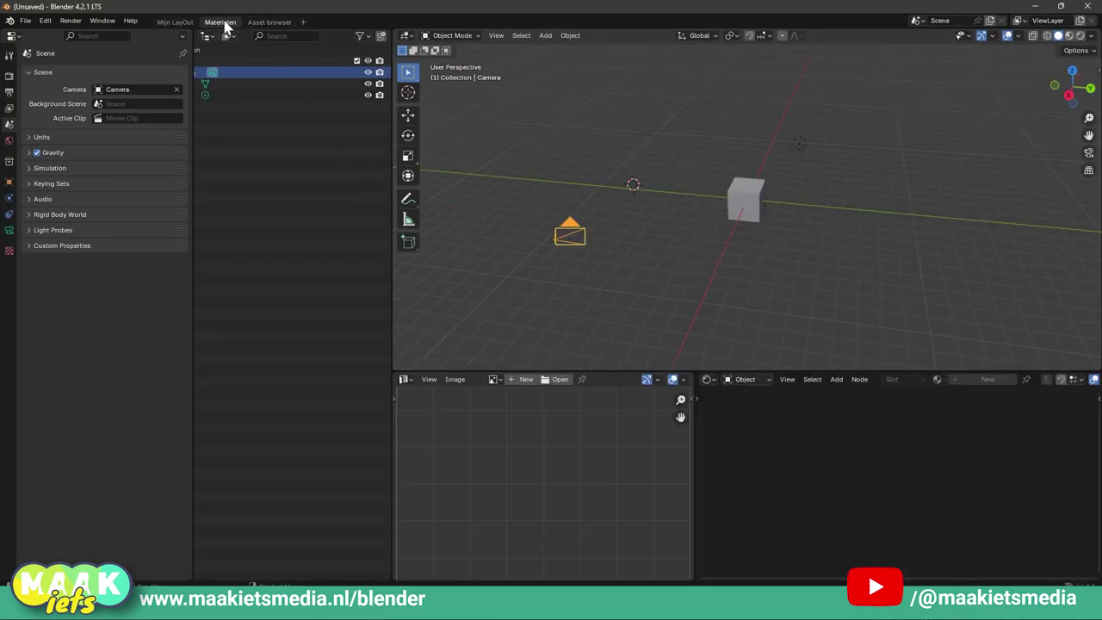
{"action": "left_click", "coordinate": [179, 24]}
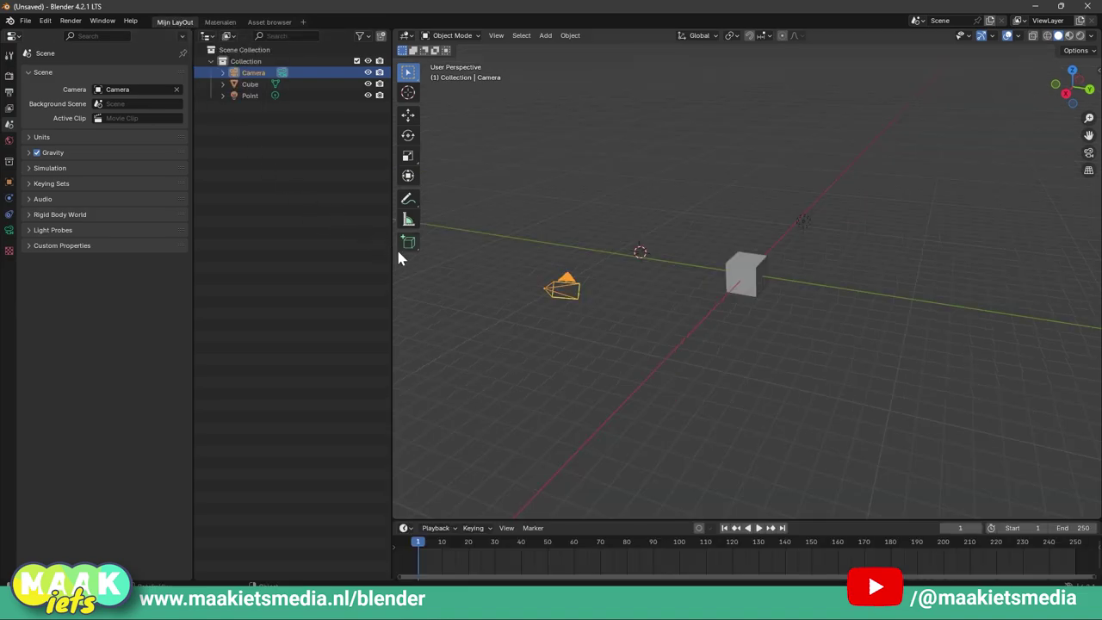
{"action": "left_click_drag", "start_coordinate": [392, 250], "coordinate": [393, 250]}
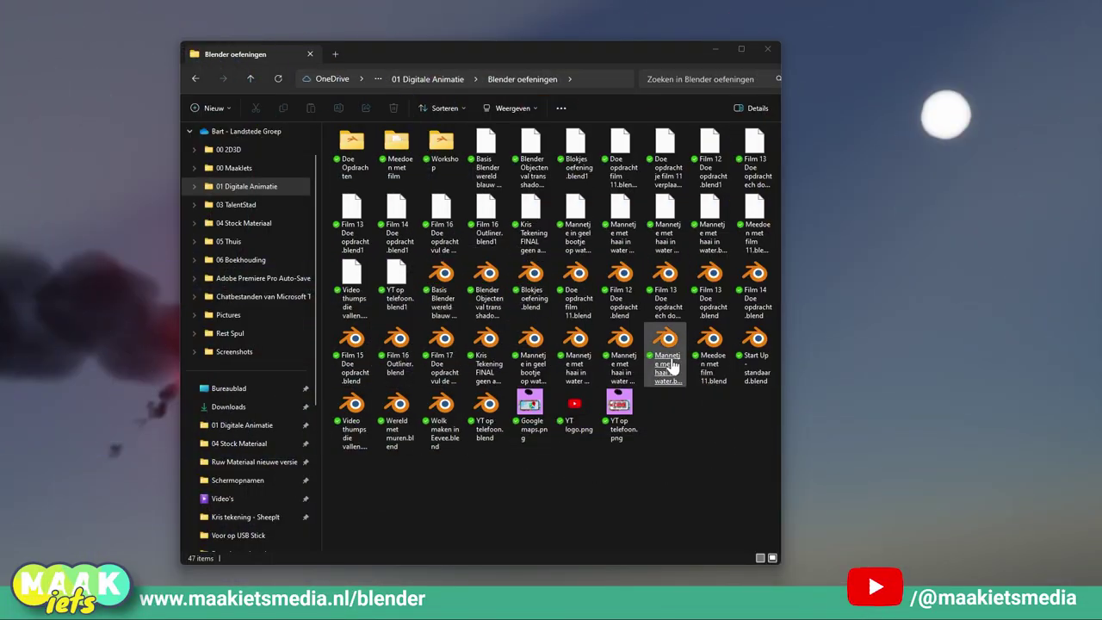
Open the shark-in-water .blend file with Blender 4.2, just this once
{"action": "double_click", "coordinate": [576, 346]}
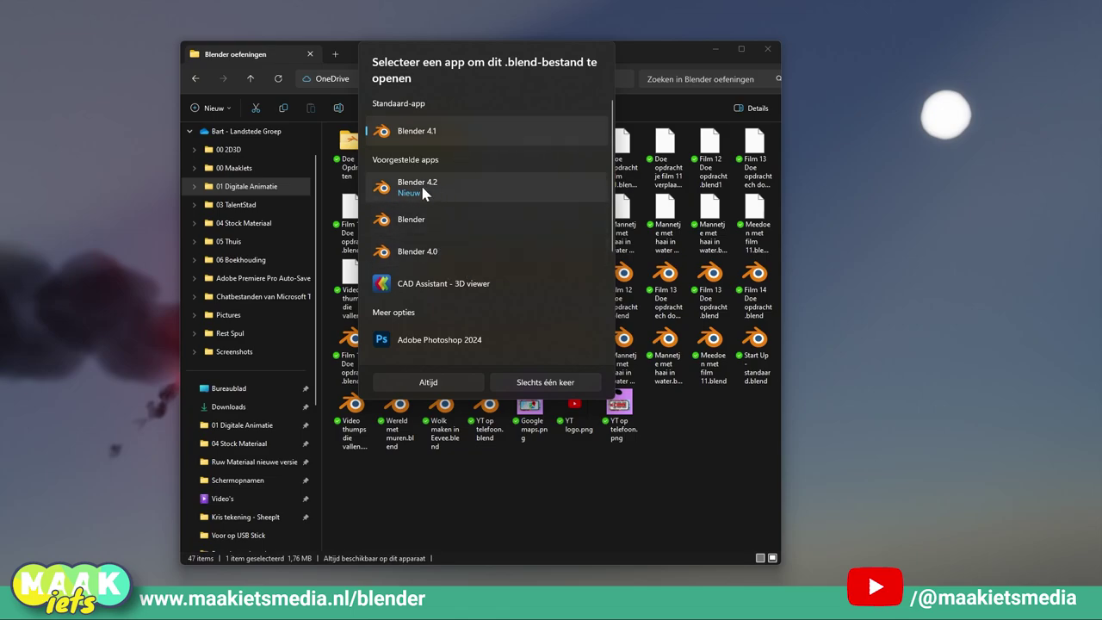
{"action": "left_click", "coordinate": [459, 186]}
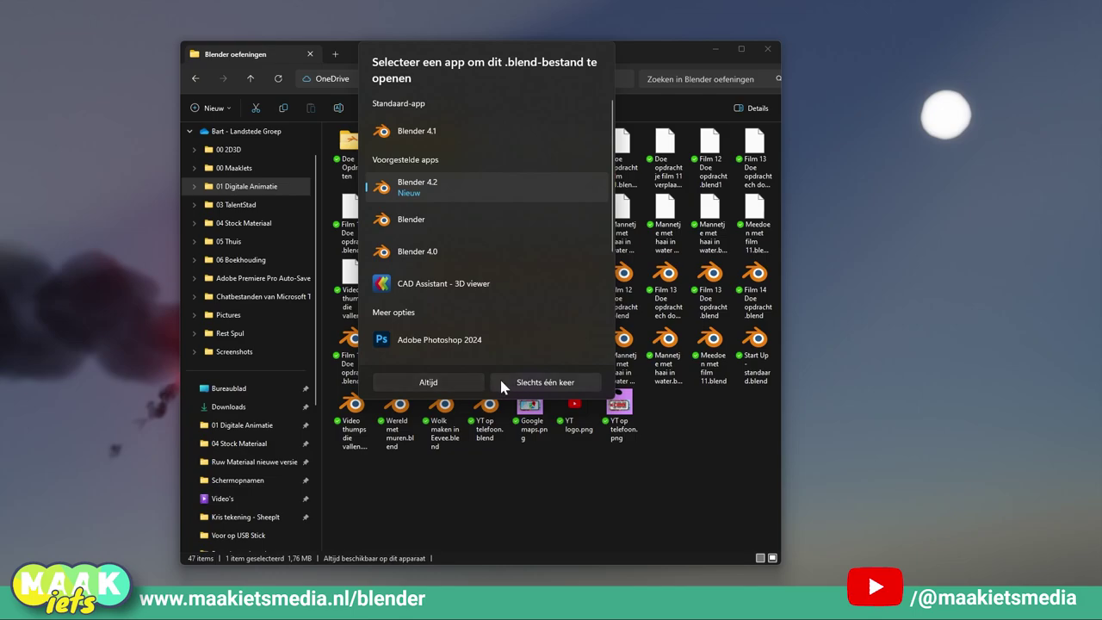
{"action": "left_click", "coordinate": [448, 384]}
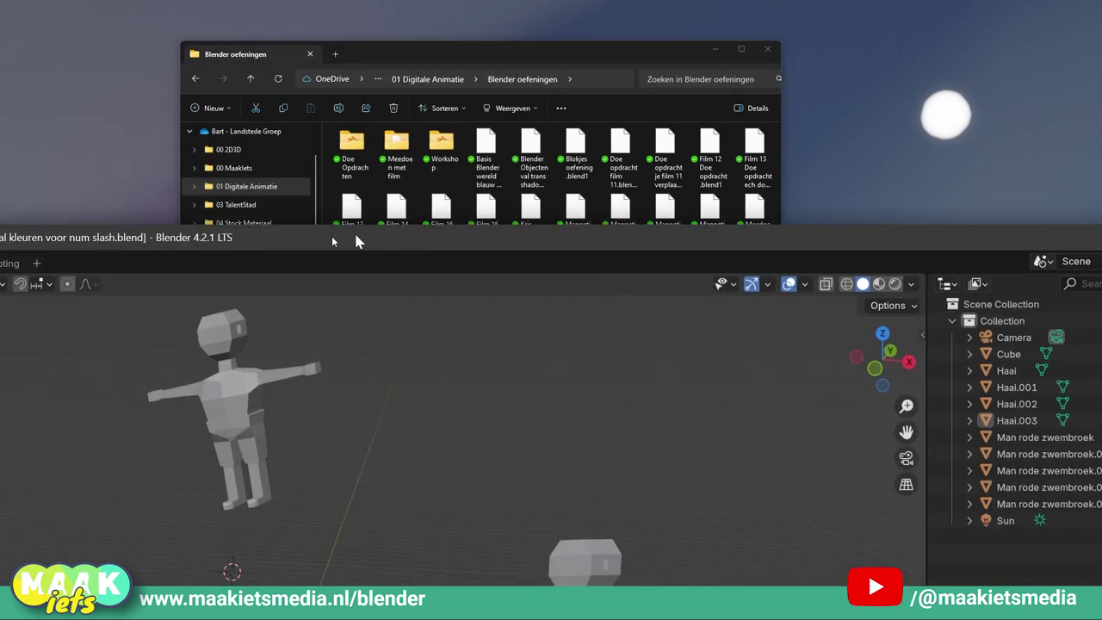